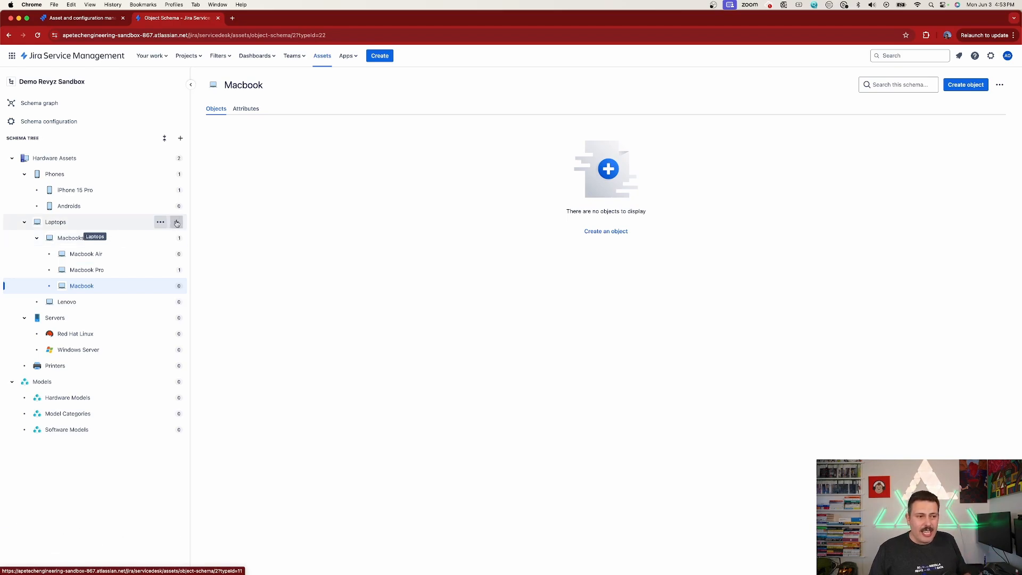
# Create an Asus object type under Laptops and an Iphone SE object type under Phones in the schema tree.
pyautogui.click(176, 222)
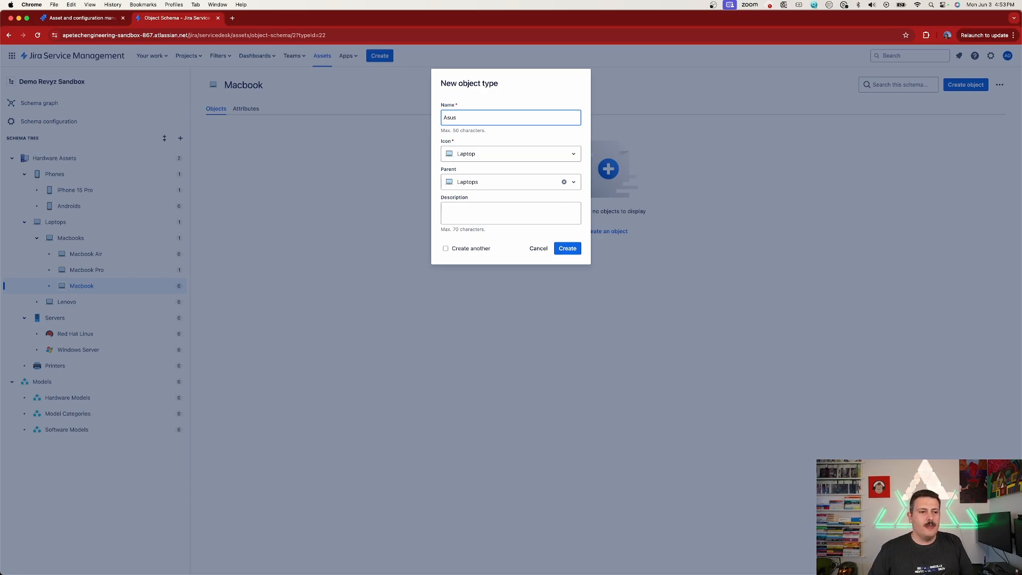
pyautogui.click(568, 248)
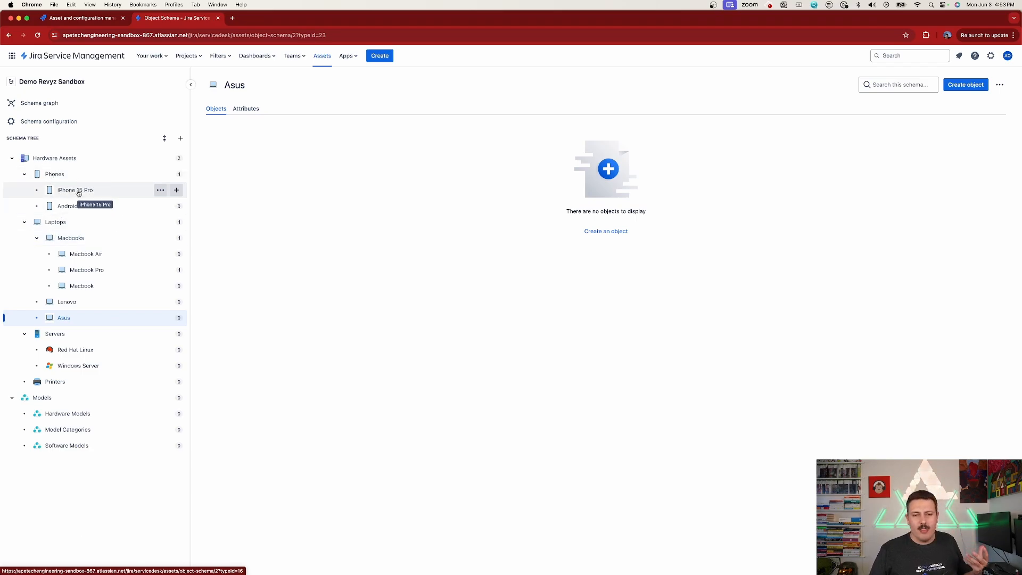
pyautogui.click(176, 176)
pyautogui.write('Iphone SE')
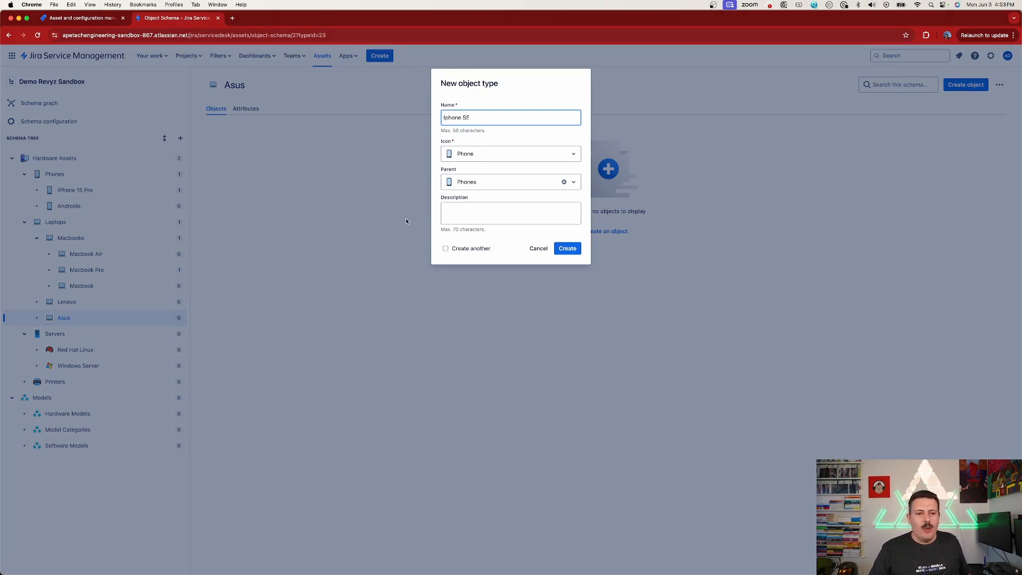
pyautogui.click(565, 250)
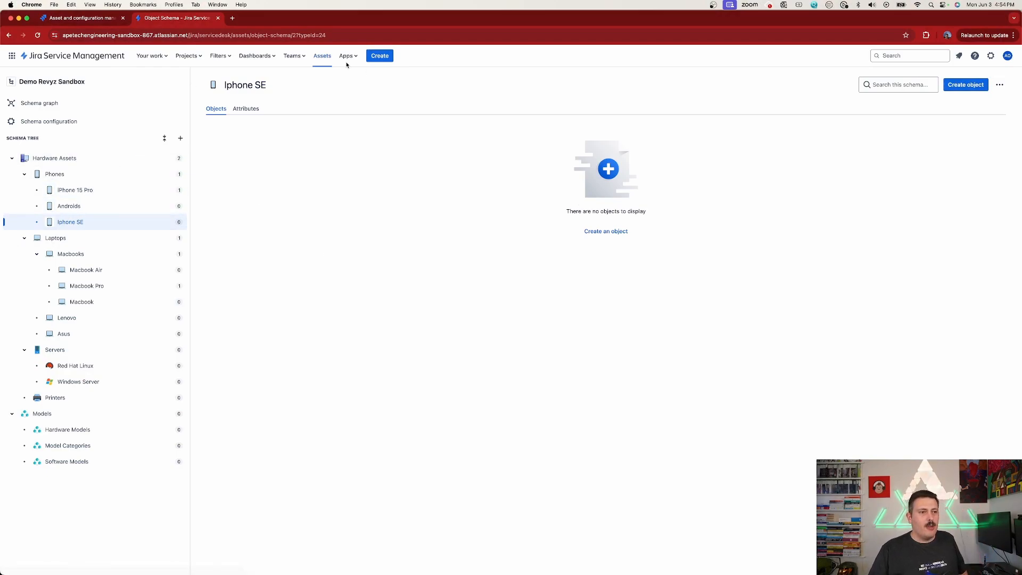
# Run an on-demand Revyz backup of the sandbox's Jira Configurations and Assets Configurations.
pyautogui.click(990, 55)
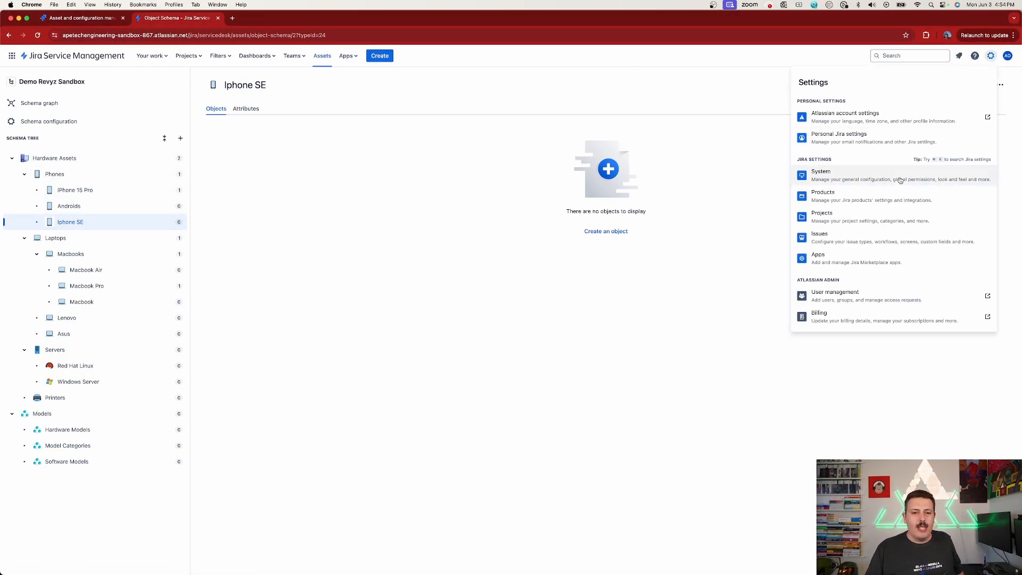
pyautogui.click(841, 260)
pyautogui.scroll(-10, 93, 304)
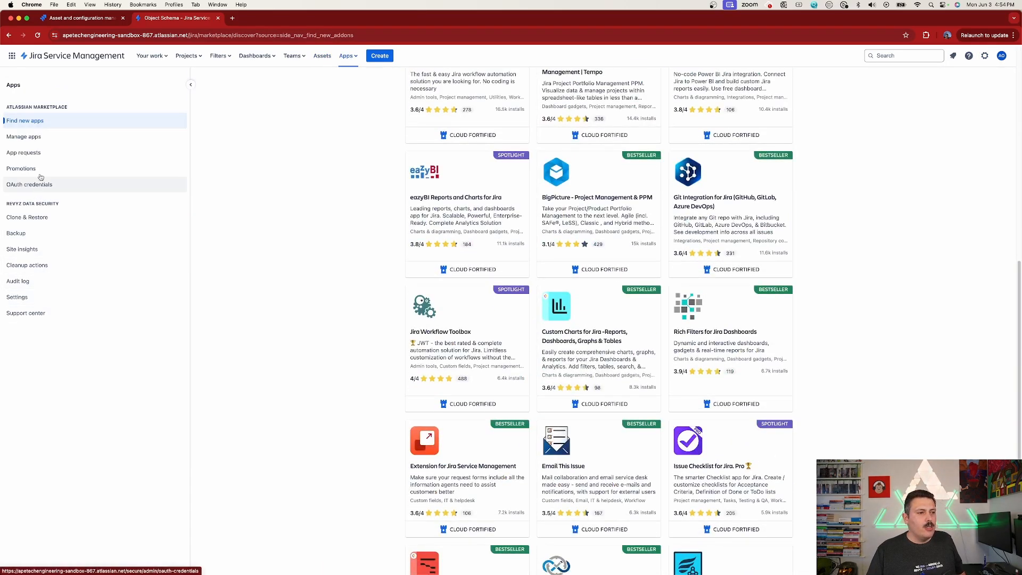
pyautogui.click(34, 136)
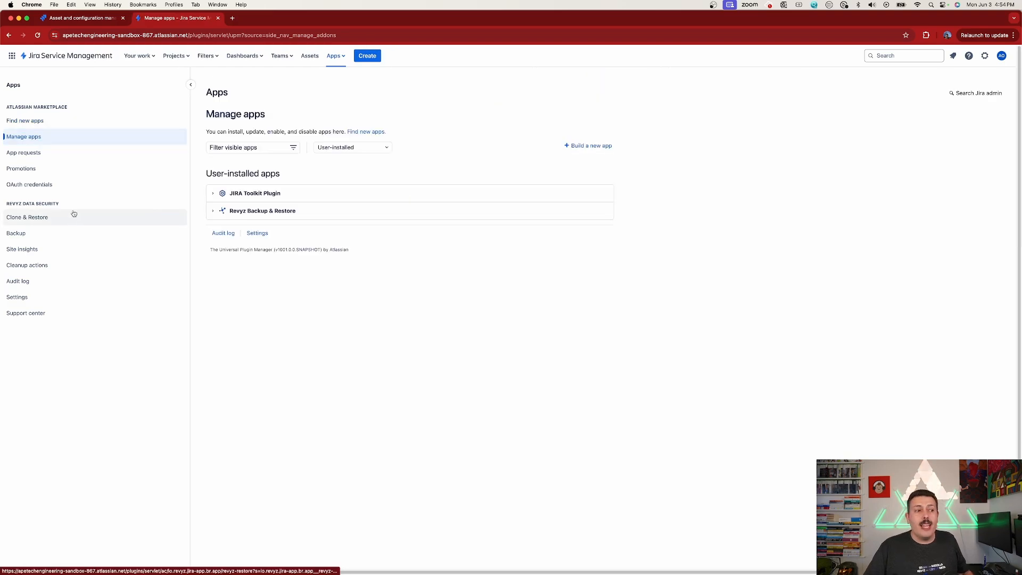
pyautogui.click(16, 234)
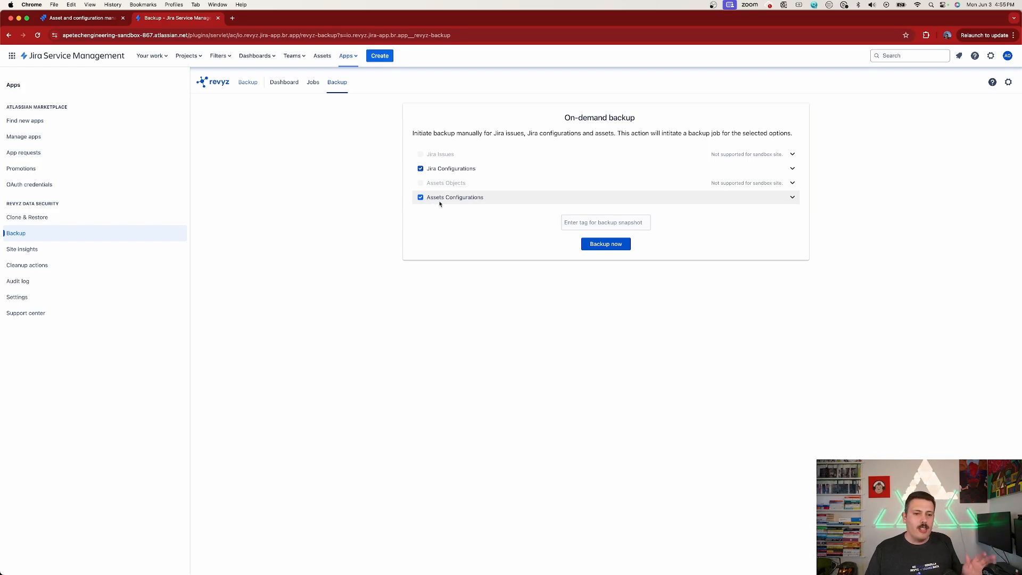
pyautogui.click(602, 246)
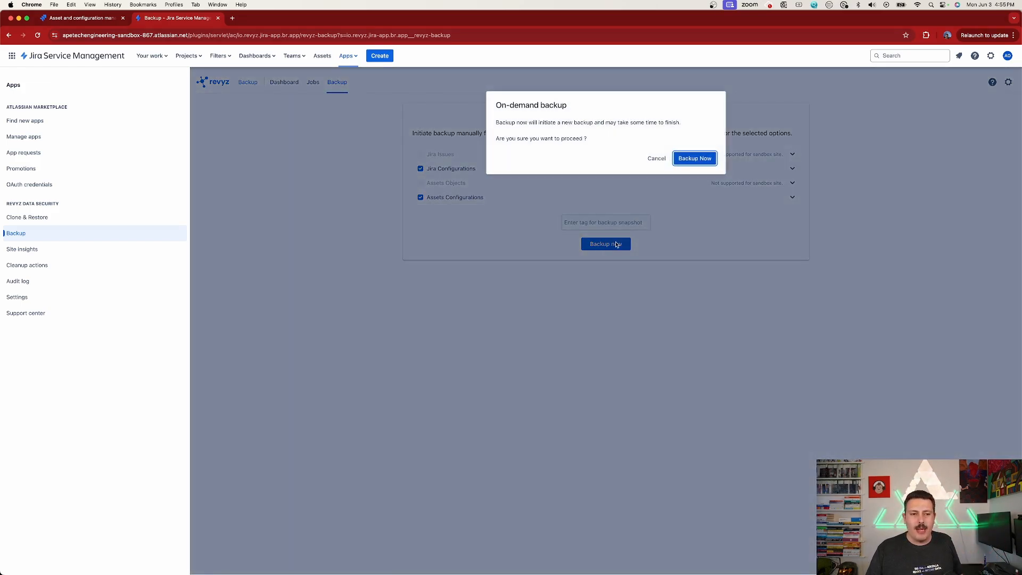
pyautogui.click(687, 158)
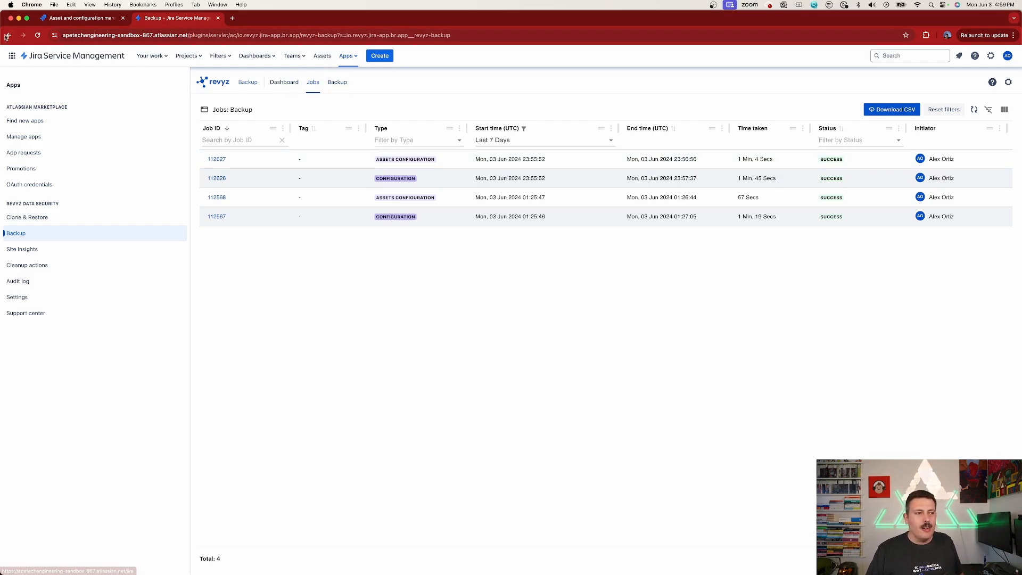
# Examine the Revyz backup dashboard and on-demand backup options on the production site apetechengineering.atlassian.net.
pyautogui.hotkey('ctrl', 'shift', 'Tab')
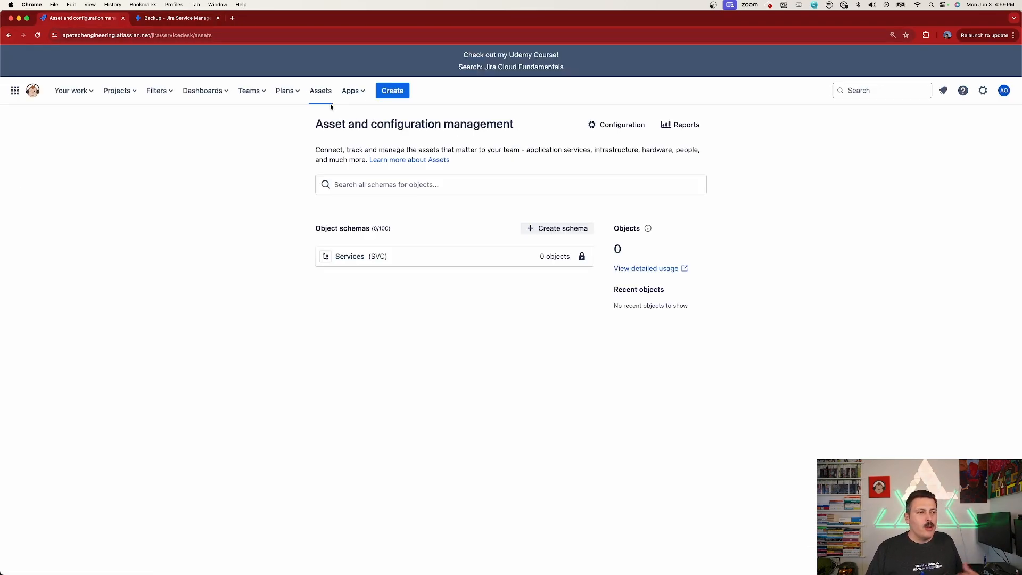
pyautogui.click(983, 91)
pyautogui.click(804, 338)
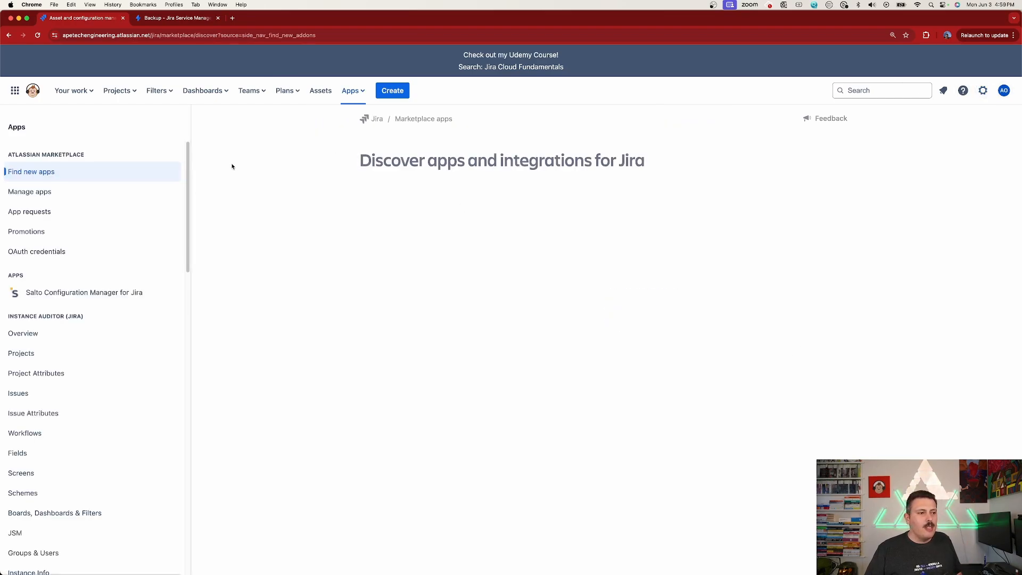
pyautogui.click(24, 193)
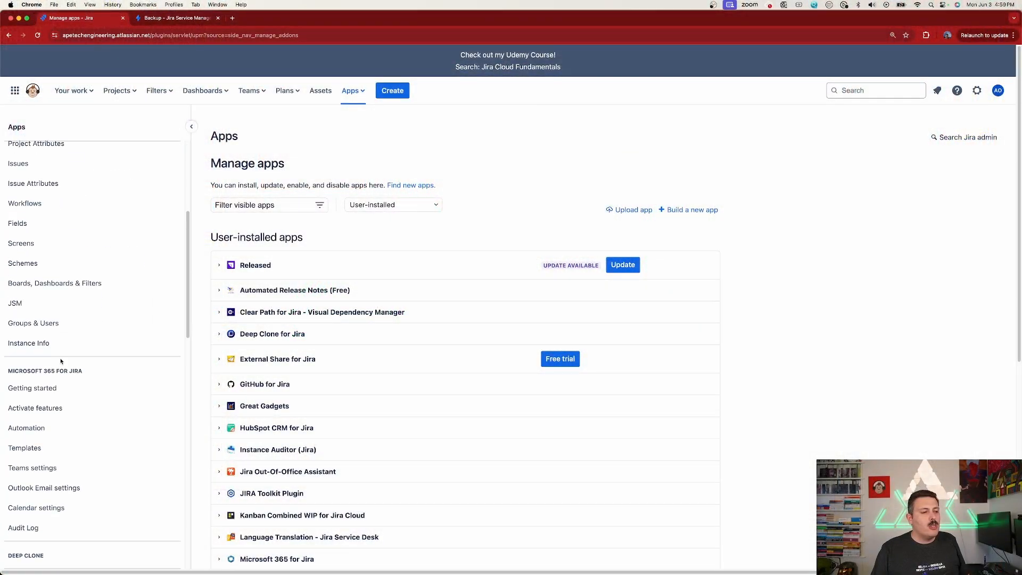
pyautogui.scroll(-5, 86, 367)
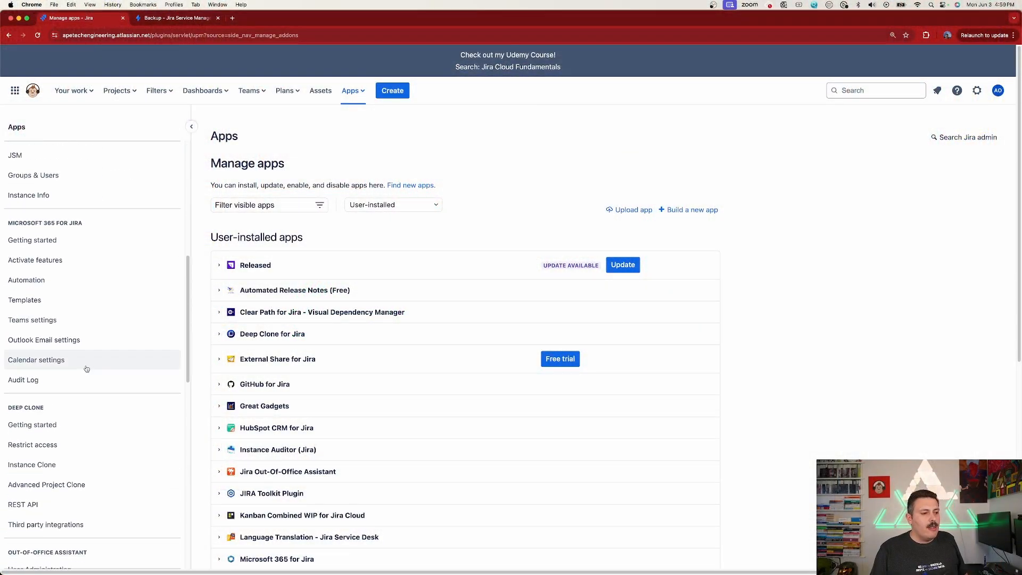
pyautogui.scroll(-5, 84, 376)
pyautogui.click(37, 396)
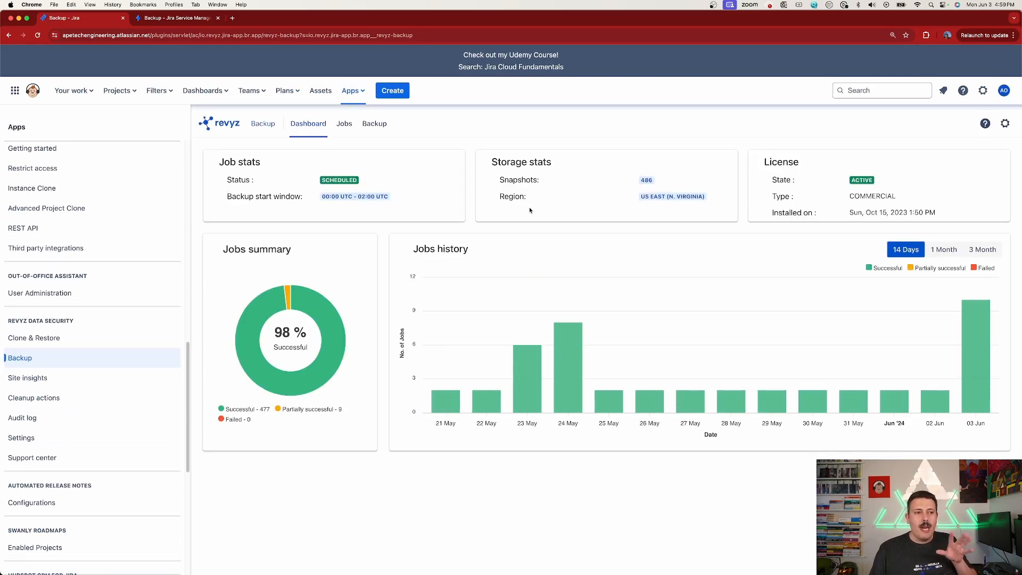
pyautogui.click(374, 123)
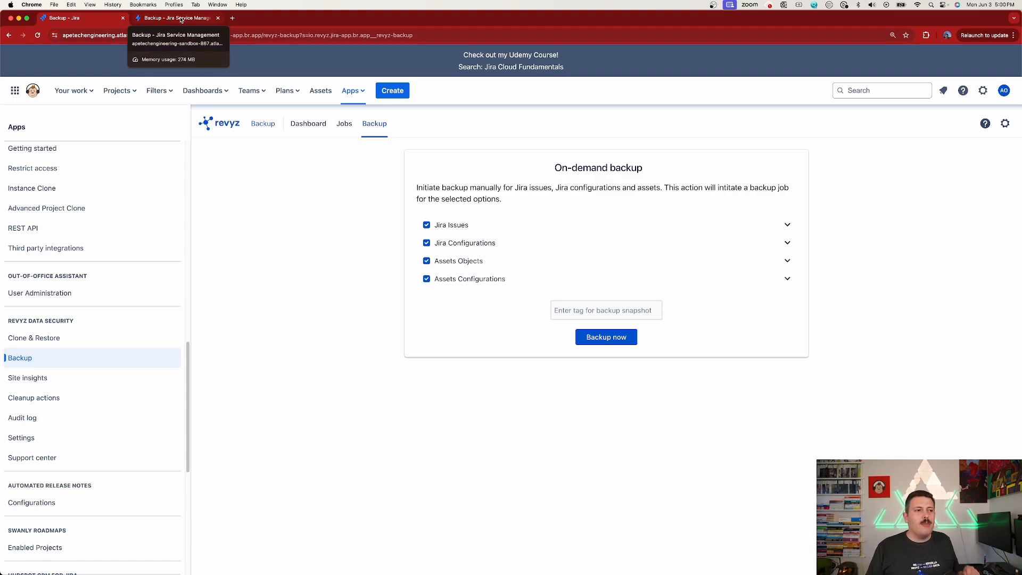
pyautogui.click(181, 20)
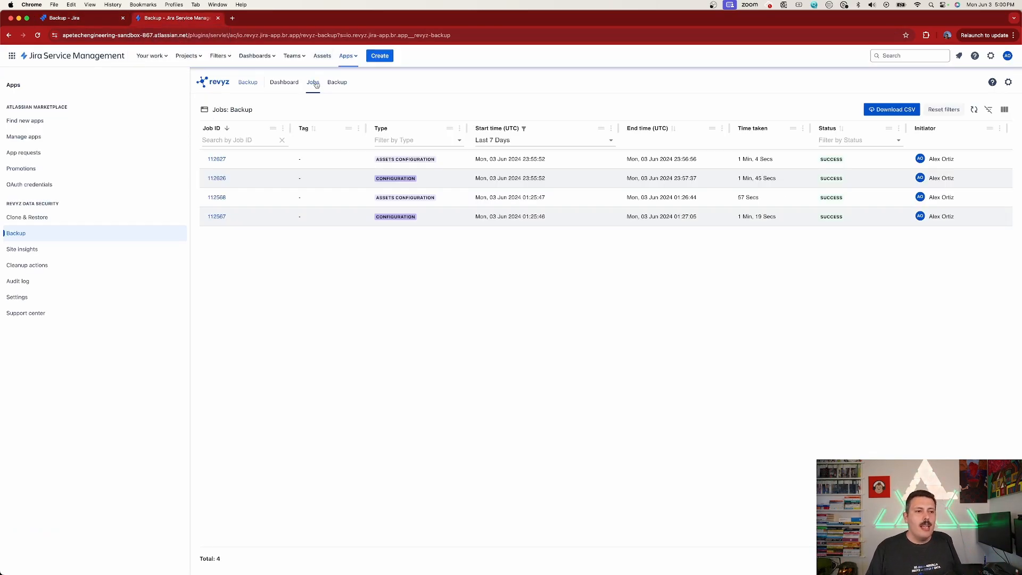
pyautogui.click(37, 218)
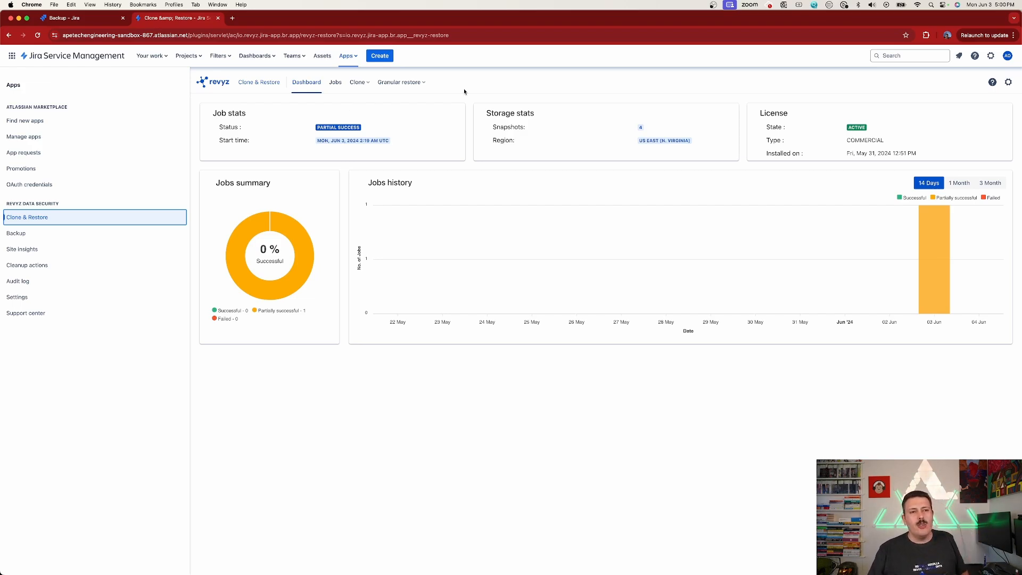
pyautogui.click(358, 83)
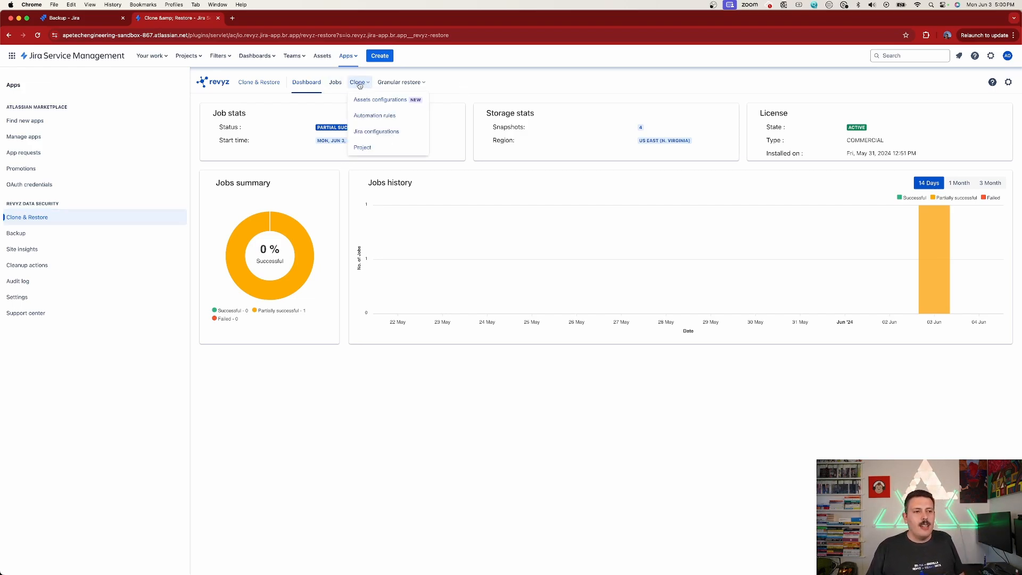
pyautogui.click(387, 101)
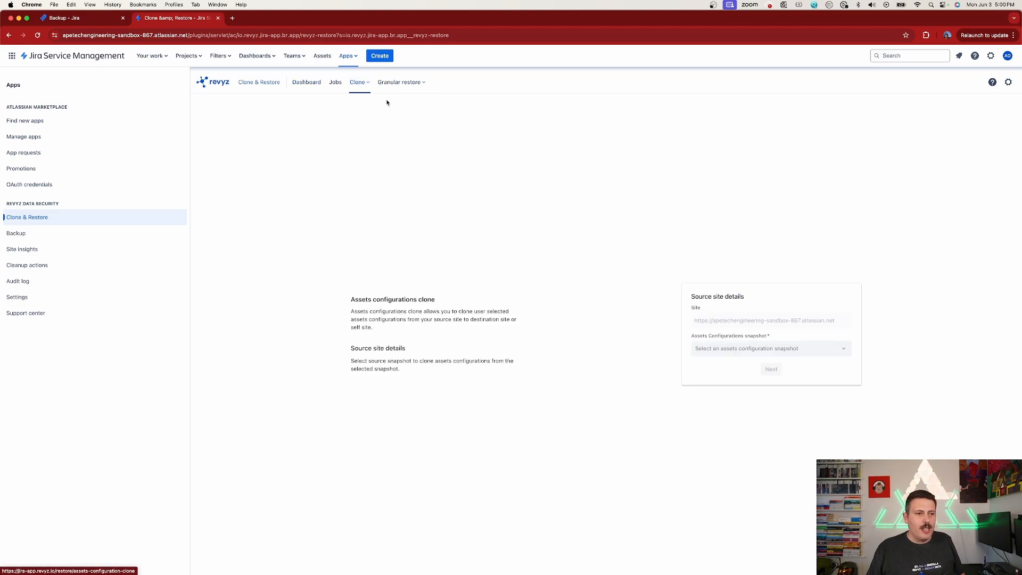
pyautogui.click(735, 349)
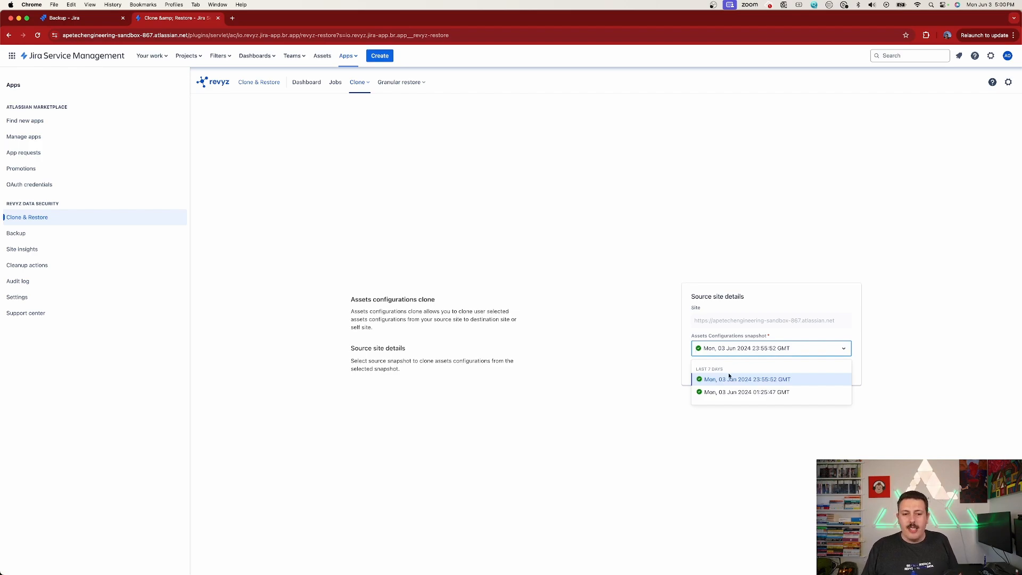
pyautogui.click(741, 379)
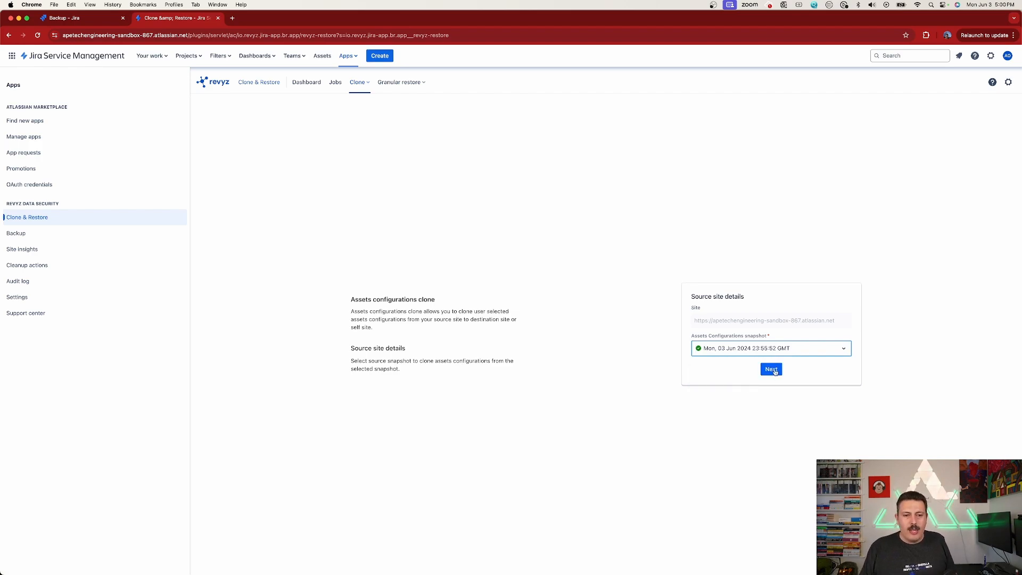
pyautogui.click(771, 370)
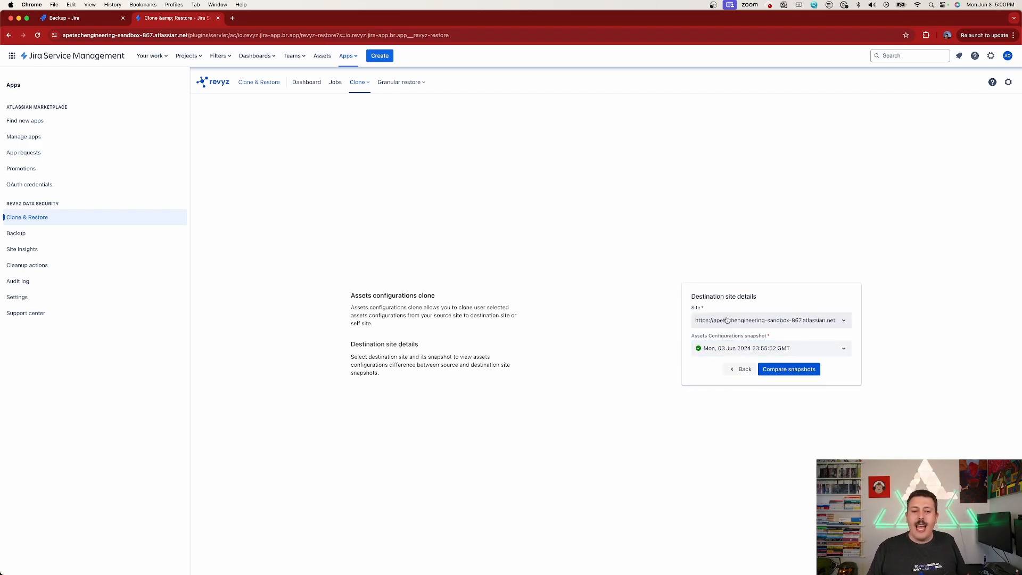
pyautogui.click(763, 326)
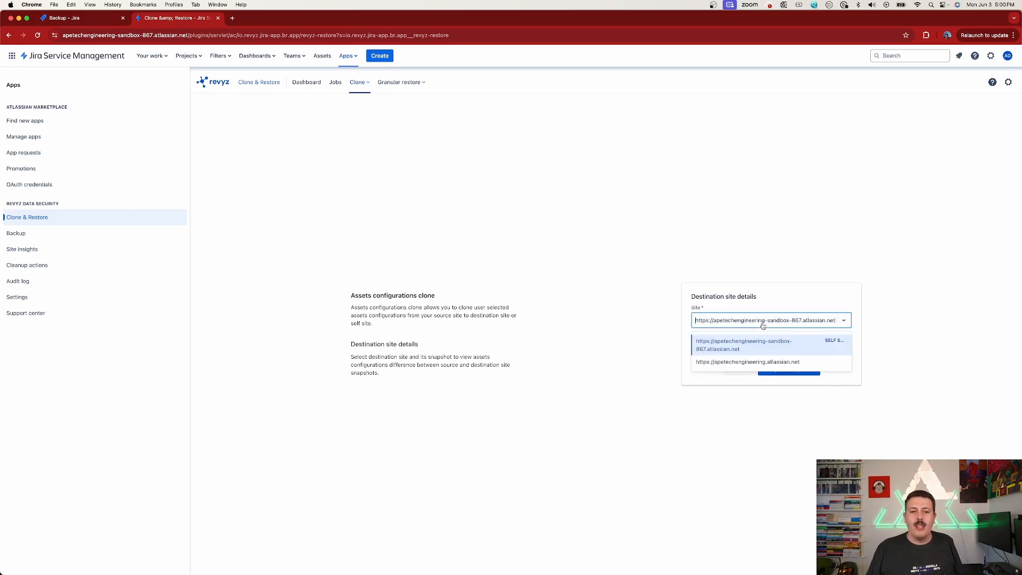
pyautogui.click(741, 362)
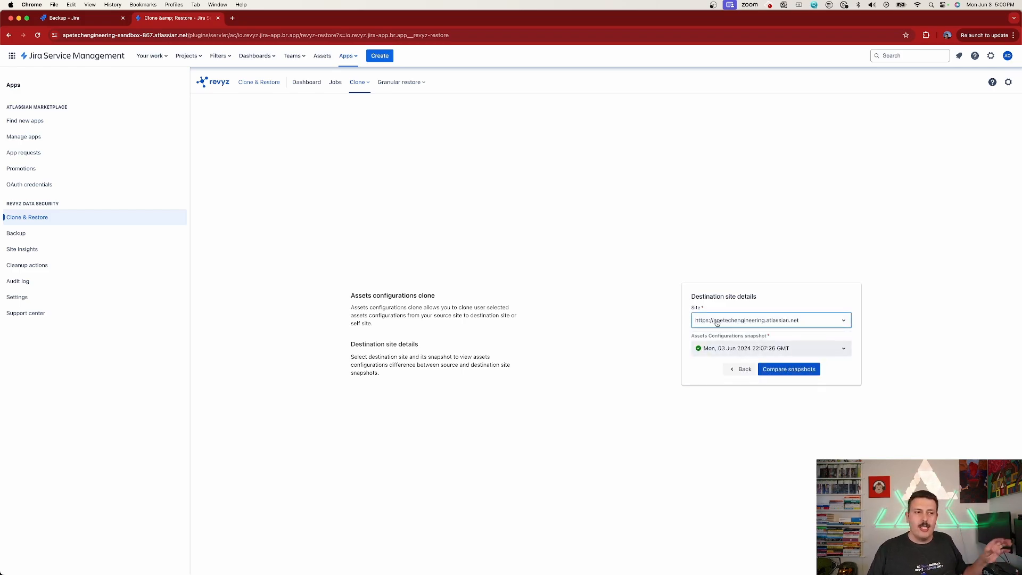
# Check which object schemas exist in Assets on the production site, and return to the sandbox's clone setup.
pyautogui.click(75, 19)
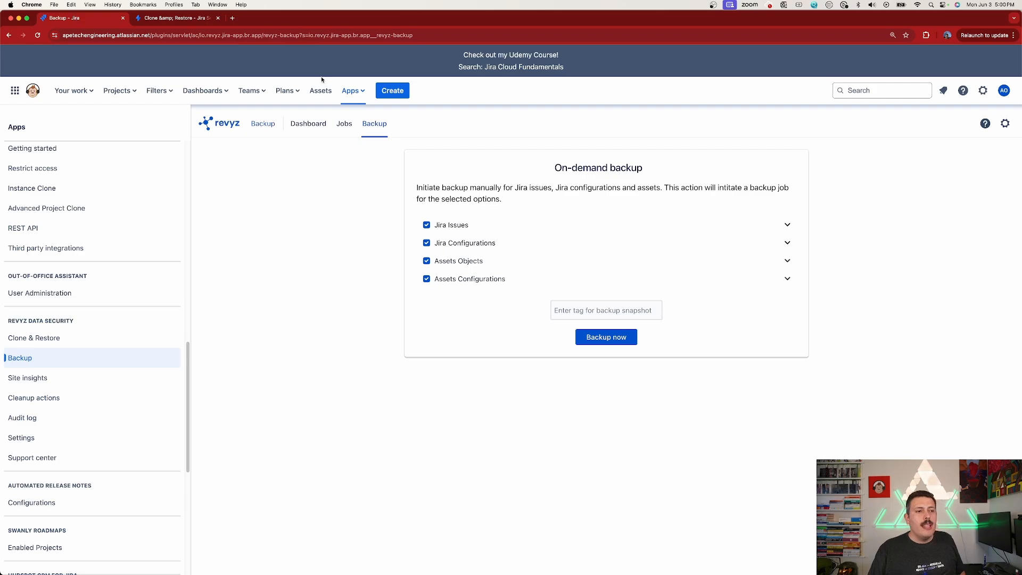
pyautogui.click(320, 92)
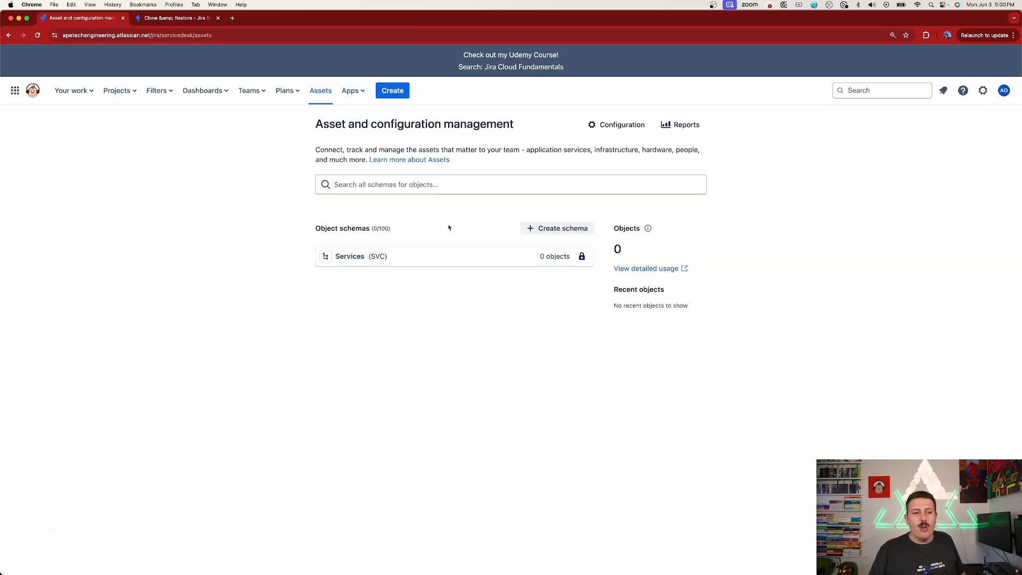
pyautogui.click(176, 18)
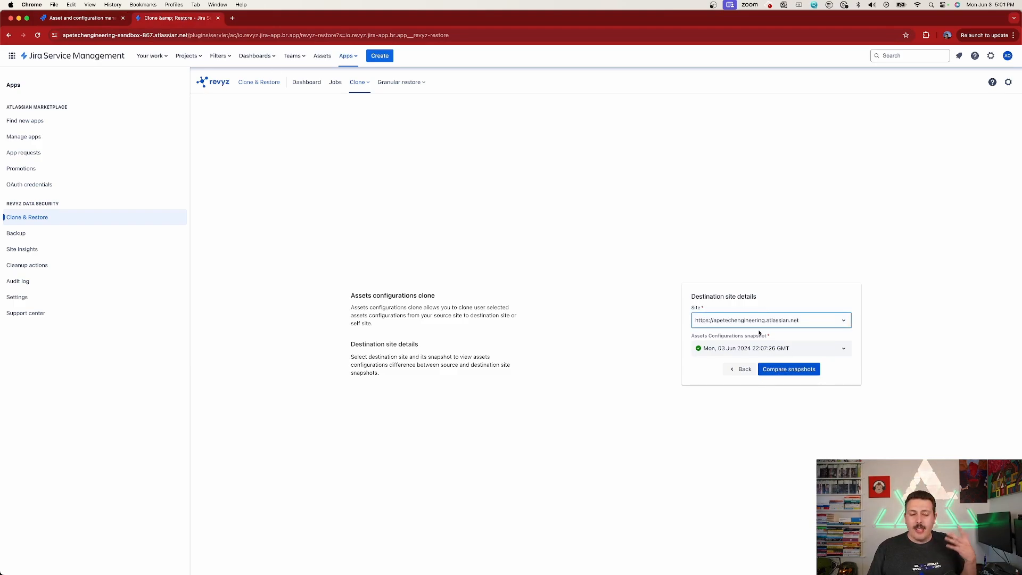
# Compare the source and destination snapshots and select all object schemas, object types, attributes, reference types and statuses for cloning.
pyautogui.click(789, 369)
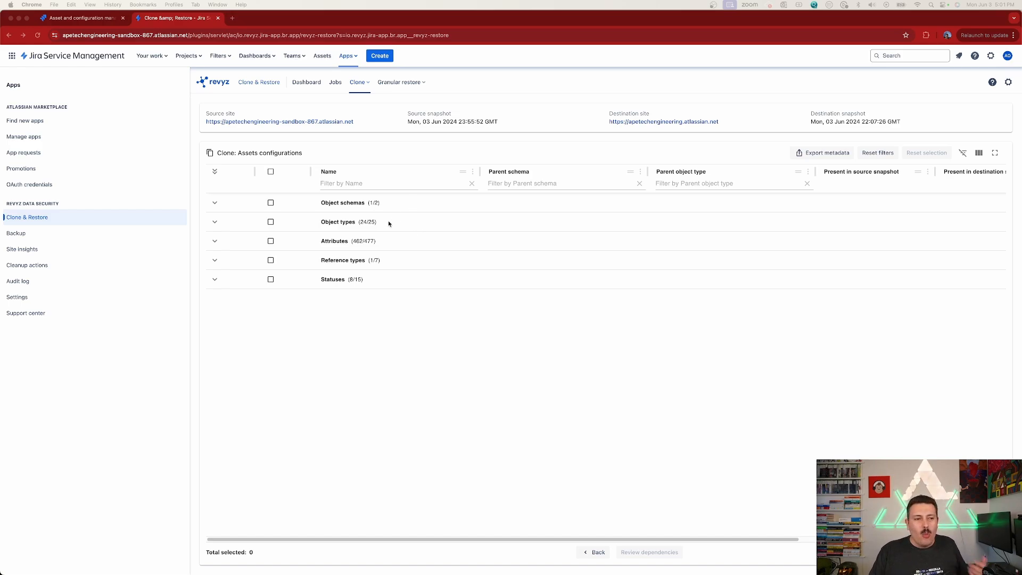
pyautogui.click(270, 202)
pyautogui.click(270, 221)
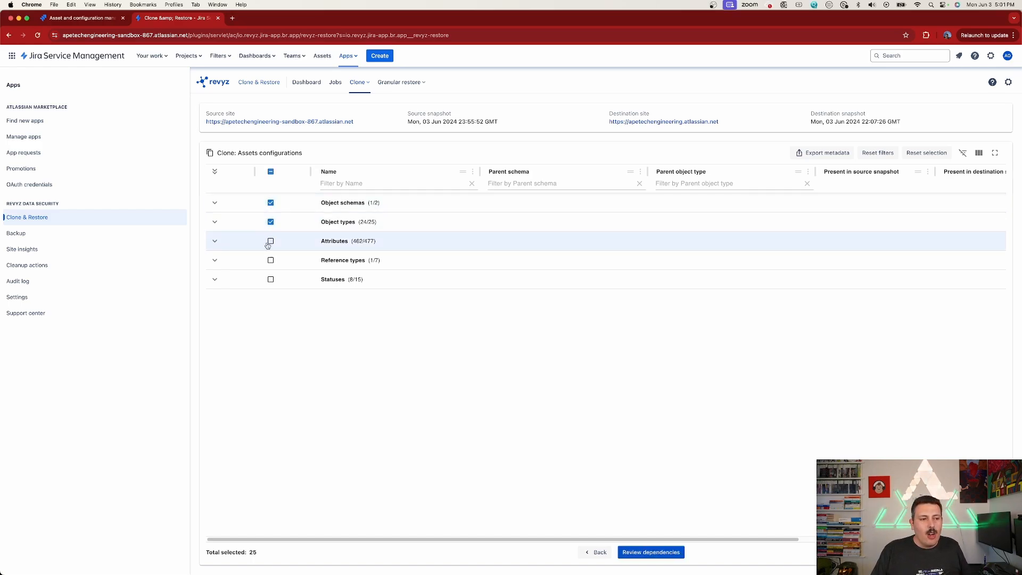
pyautogui.click(270, 241)
pyautogui.click(271, 261)
pyautogui.click(270, 279)
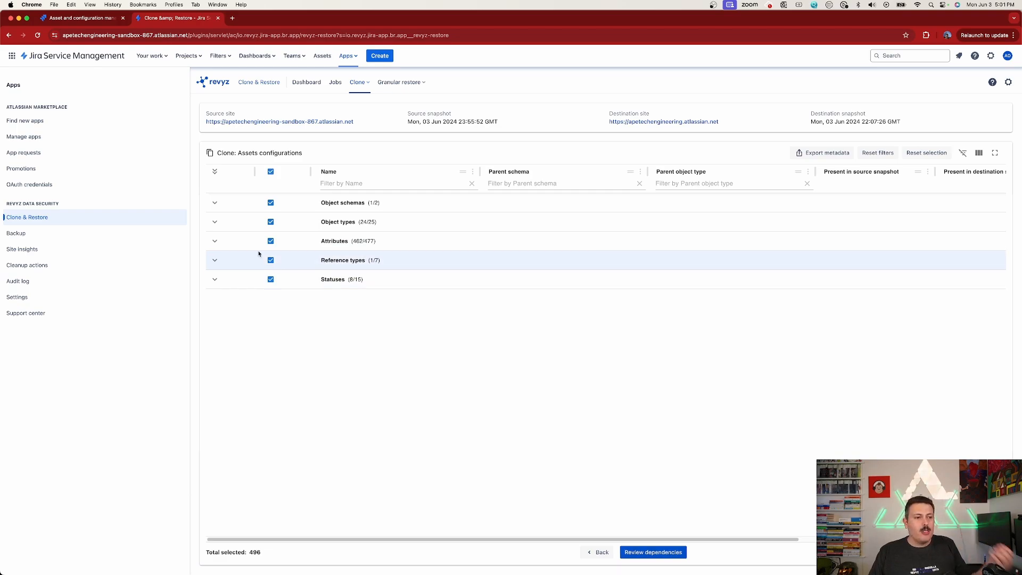
# Expand the object schemas, object types and attributes groups to examine the individual items selected for cloning.
pyautogui.click(214, 204)
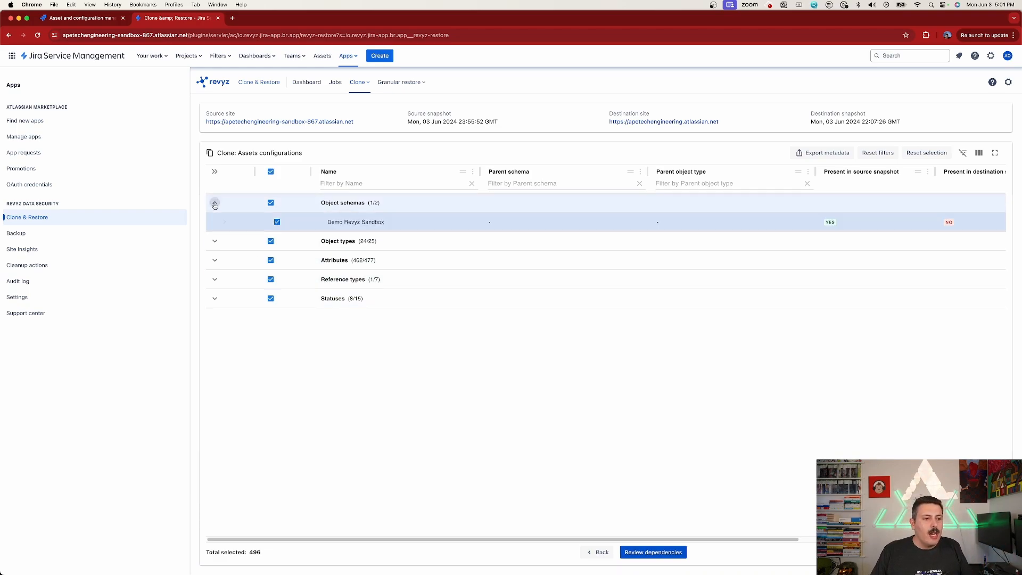
pyautogui.click(214, 242)
pyautogui.scroll(-5, 359, 342)
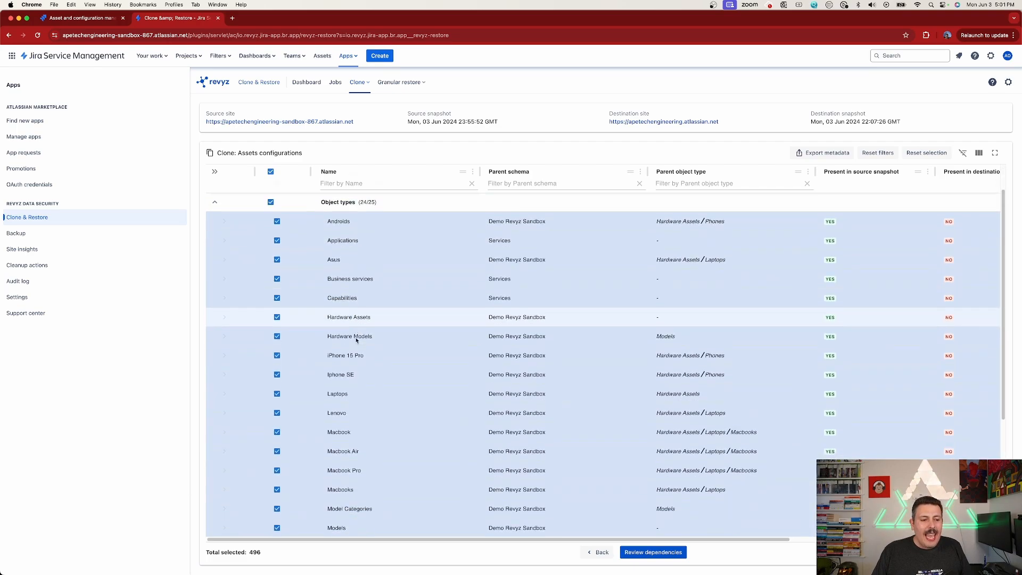
pyautogui.scroll(-3, 402, 371)
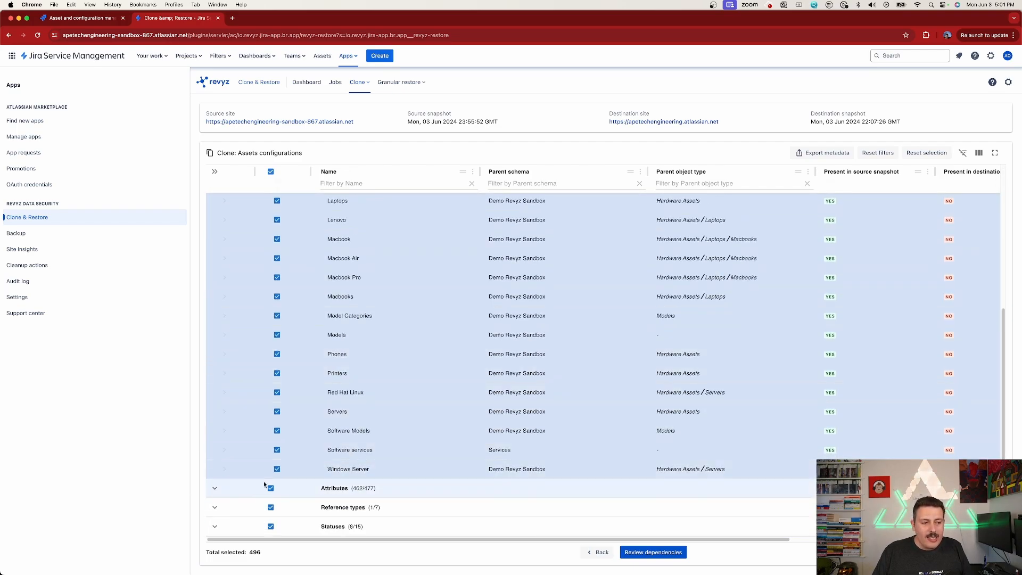
pyautogui.click(215, 488)
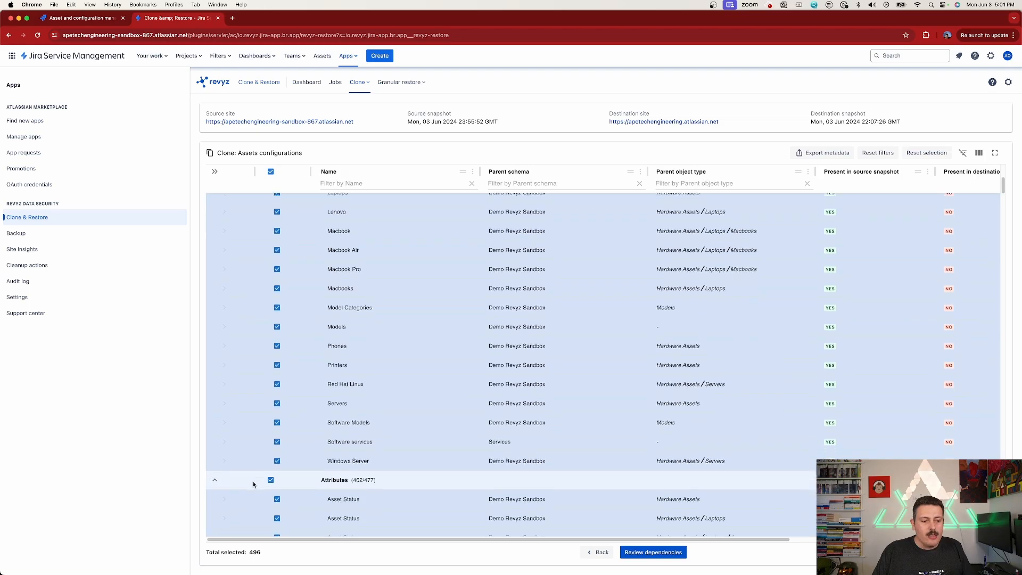
# Exclude the Services schema's Created attributes for Applications, Business services, Capabilities and Software services from the clone selection.
pyautogui.scroll(-5, 253, 481)
pyautogui.scroll(-15, 253, 481)
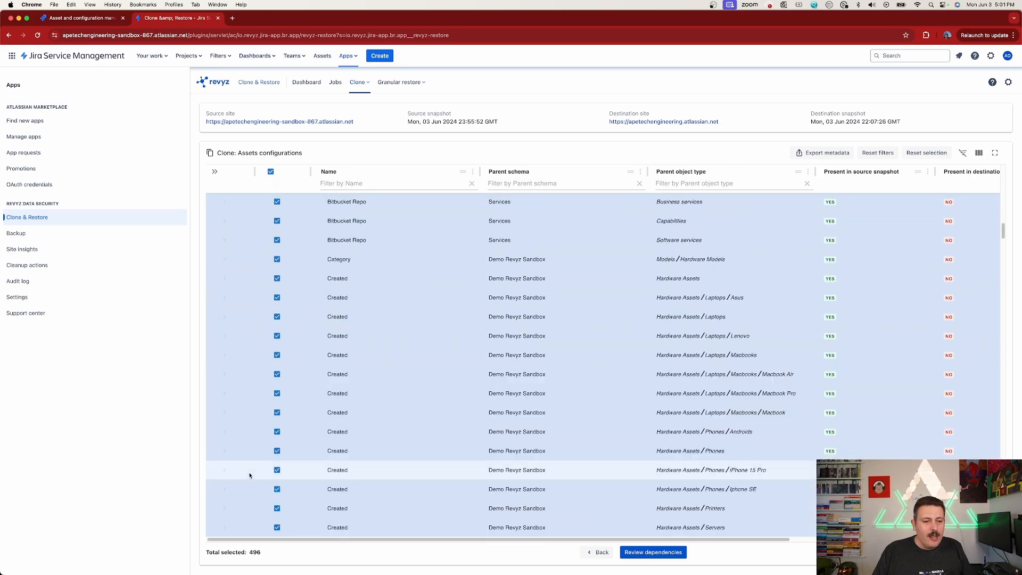
pyautogui.scroll(5, 375, 317)
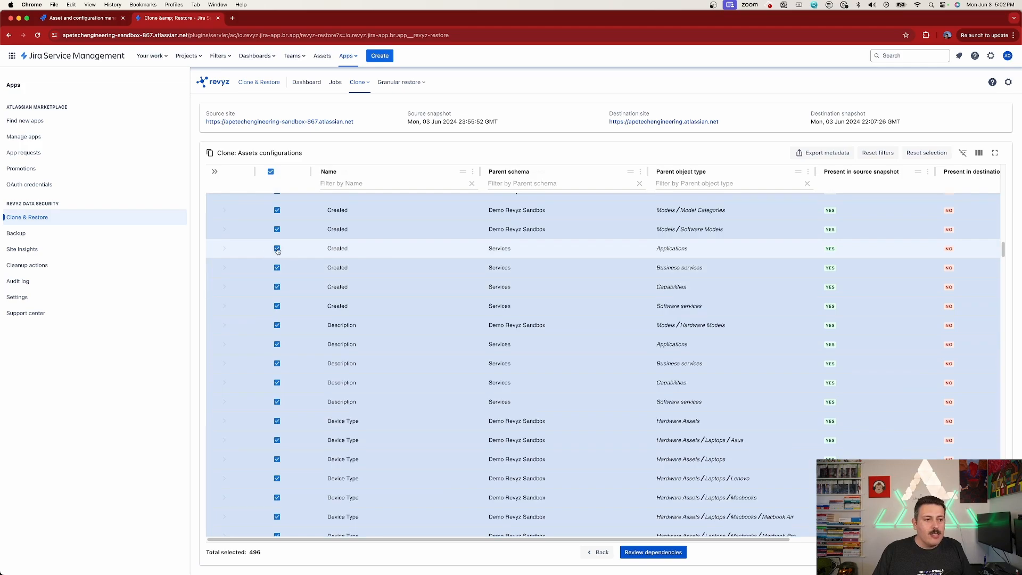
pyautogui.click(277, 249)
pyautogui.click(276, 267)
pyautogui.click(277, 287)
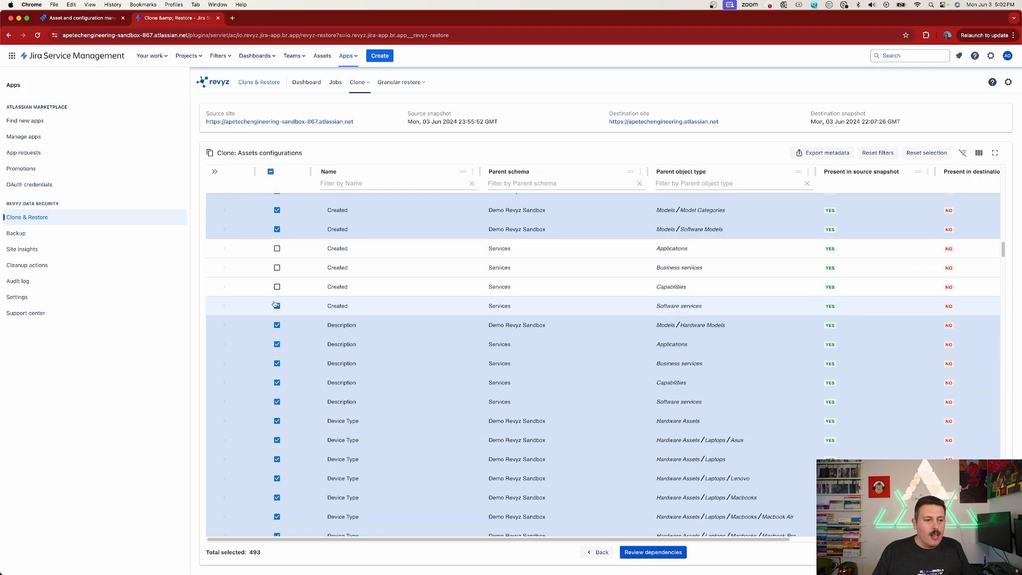
pyautogui.click(276, 306)
# Deselect the Services schema's Description attributes for Applications, Business services, Capabilities and Software services.
pyautogui.click(277, 345)
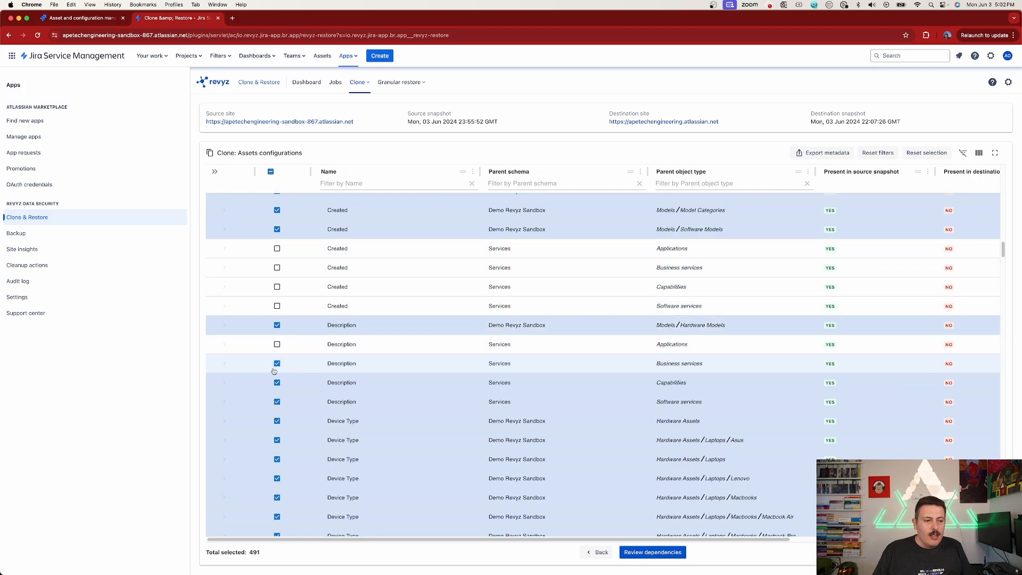
pyautogui.click(277, 364)
pyautogui.click(277, 383)
pyautogui.click(277, 401)
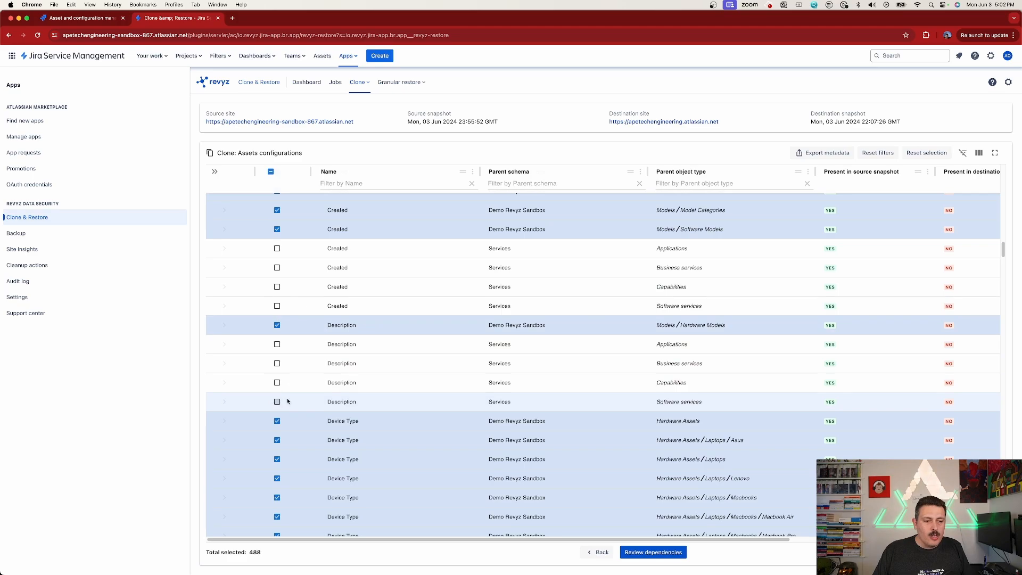
# Deselect the Services schema's Key attributes for Applications, Business services, Capabilities and Software services.
pyautogui.scroll(-10, 505, 367)
pyautogui.scroll(-10, 505, 369)
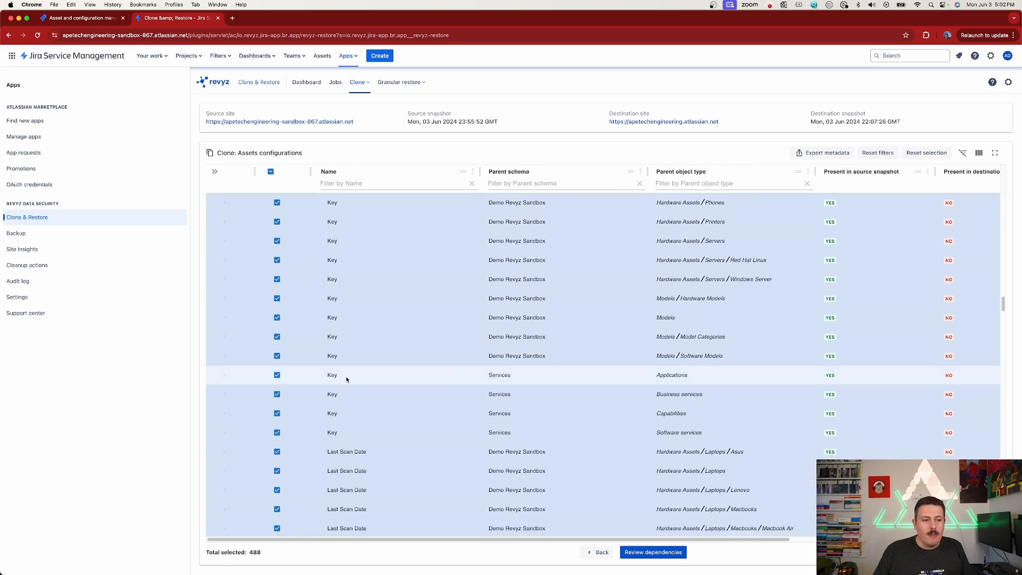
pyautogui.click(277, 376)
pyautogui.click(276, 394)
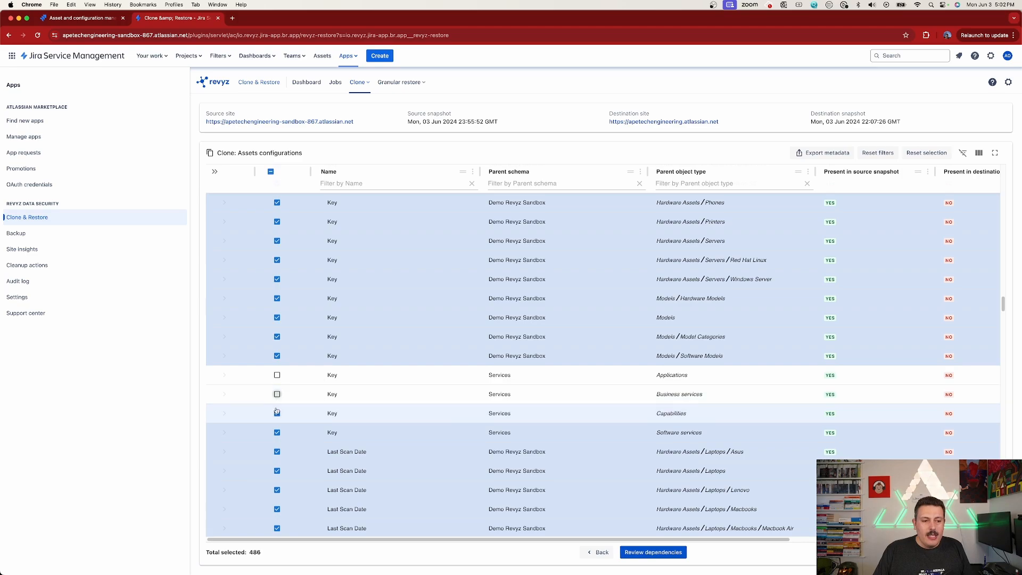
pyautogui.click(277, 432)
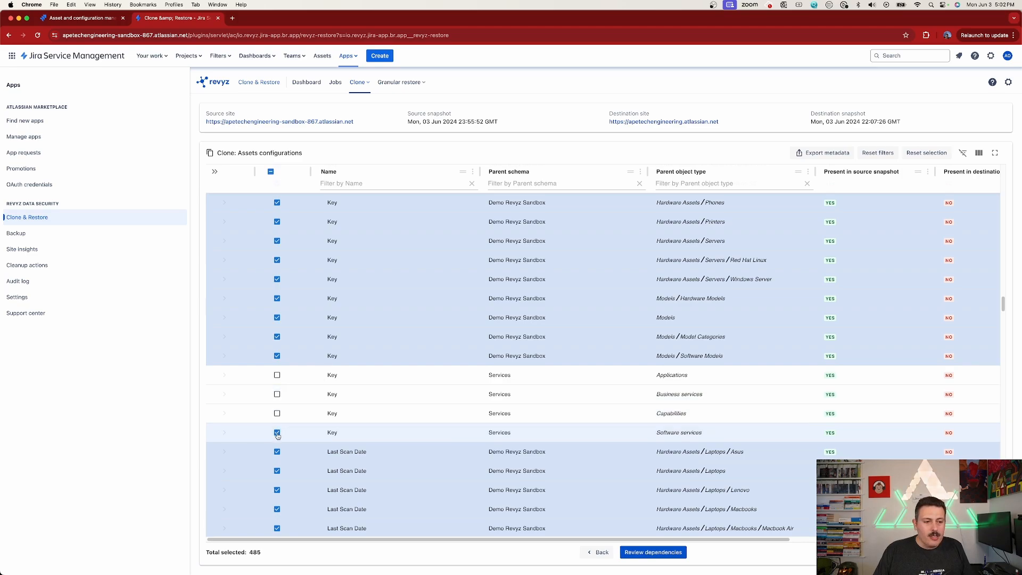
# Review the dependencies of the selected Assets configurations and proceed to the clone summary.
pyautogui.scroll(-7, 495, 423)
pyautogui.scroll(-12, 514, 423)
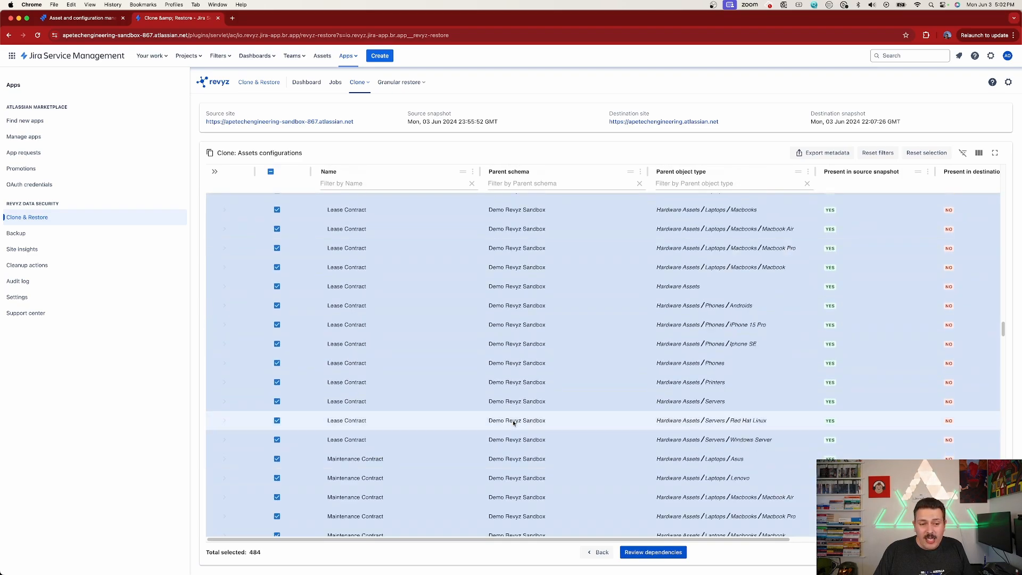
pyautogui.scroll(-10, 515, 421)
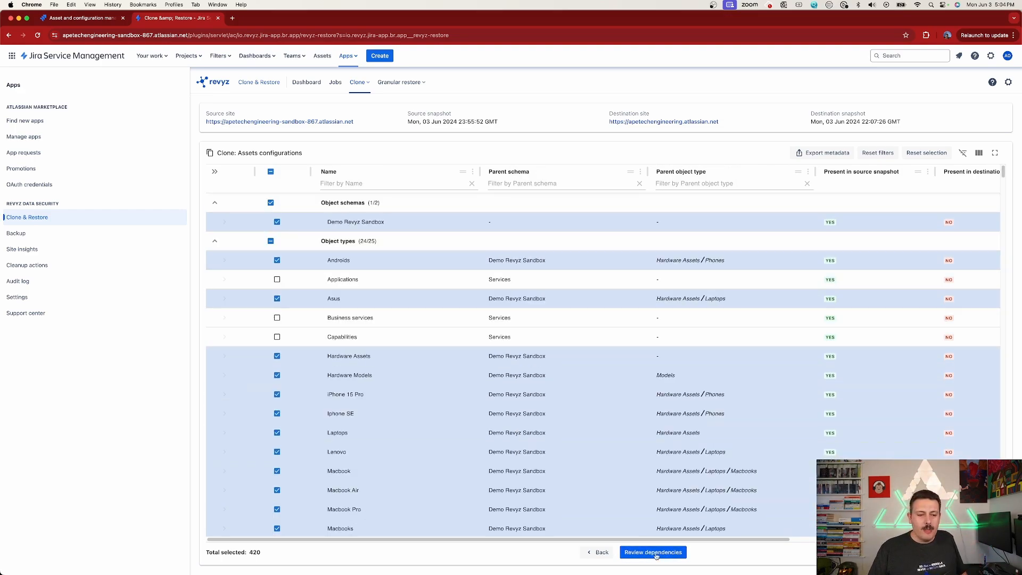
pyautogui.click(655, 553)
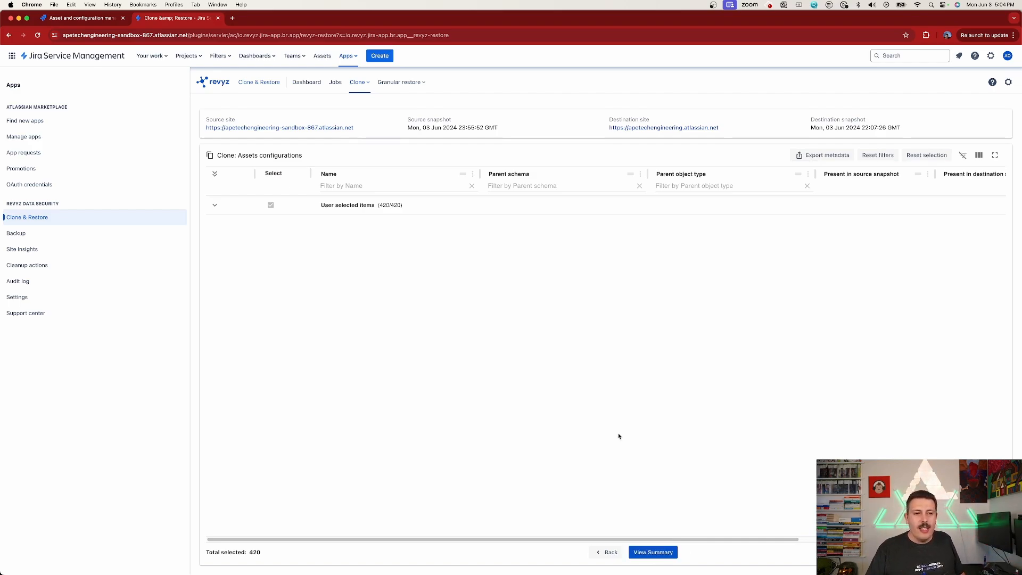
pyautogui.click(651, 553)
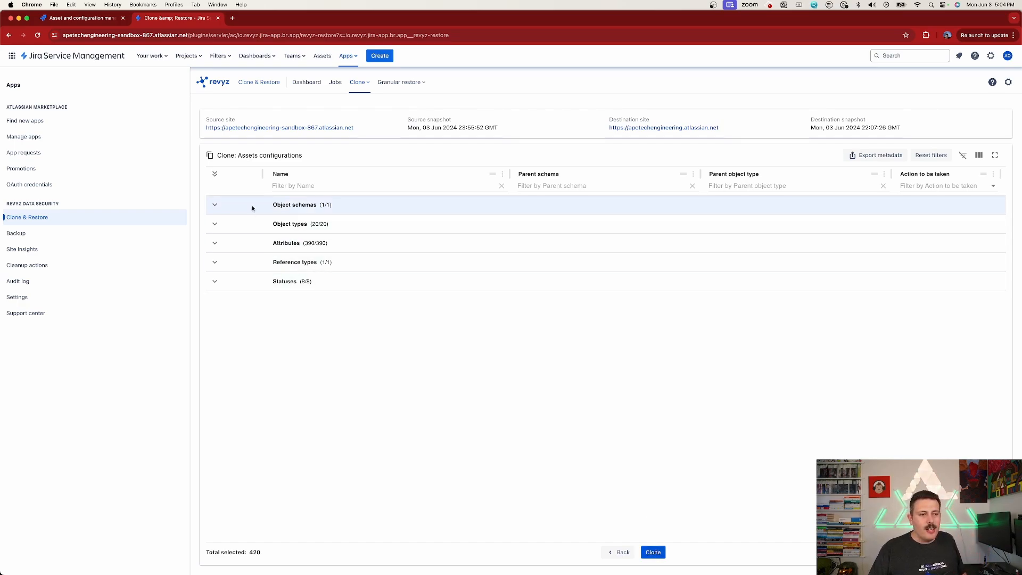
# Start the assets configurations clone with the job note "Moving over my asset configurations", confirming the site name apetechengineering-sandbox-867.
pyautogui.click(658, 554)
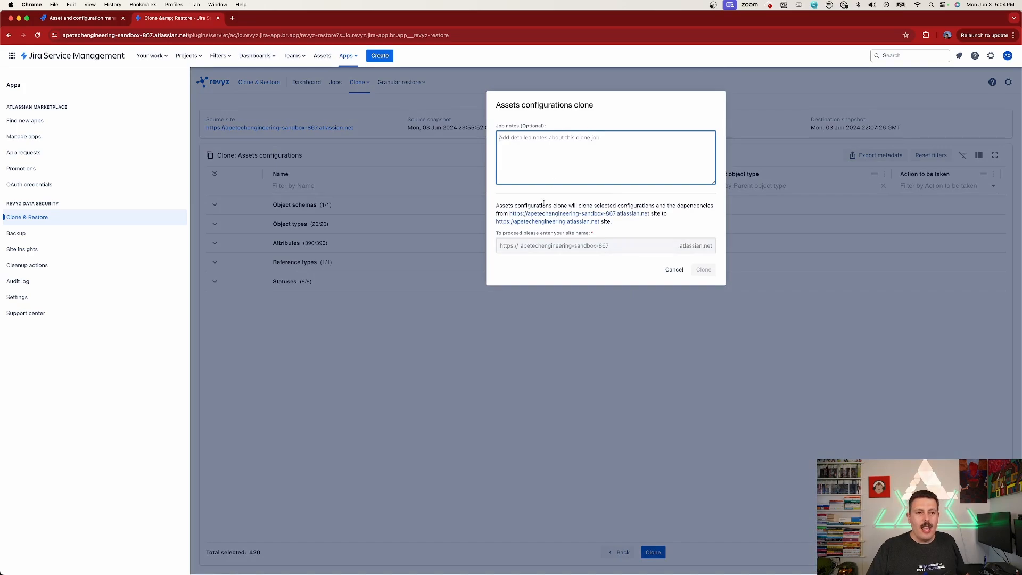
pyautogui.write('Moving over my asset configurations')
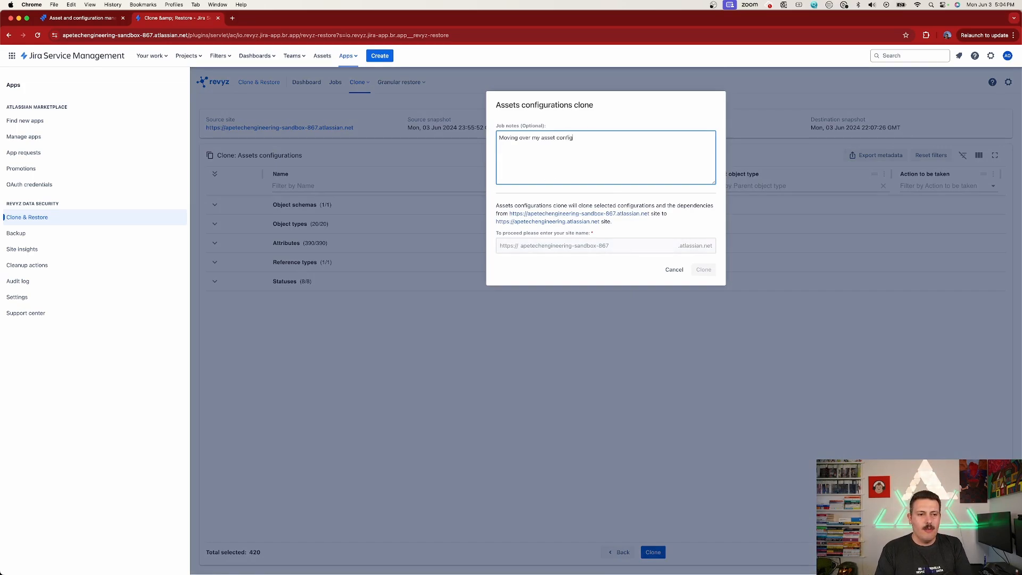
pyautogui.click(627, 247)
pyautogui.write('apetechengineering-sandbox-86')
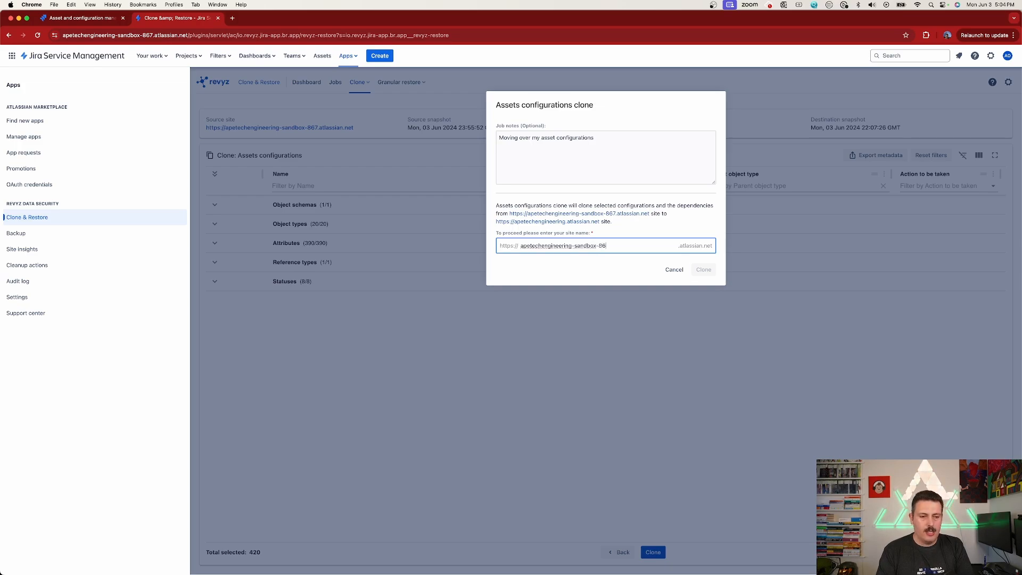
pyautogui.write('7')
pyautogui.click(699, 268)
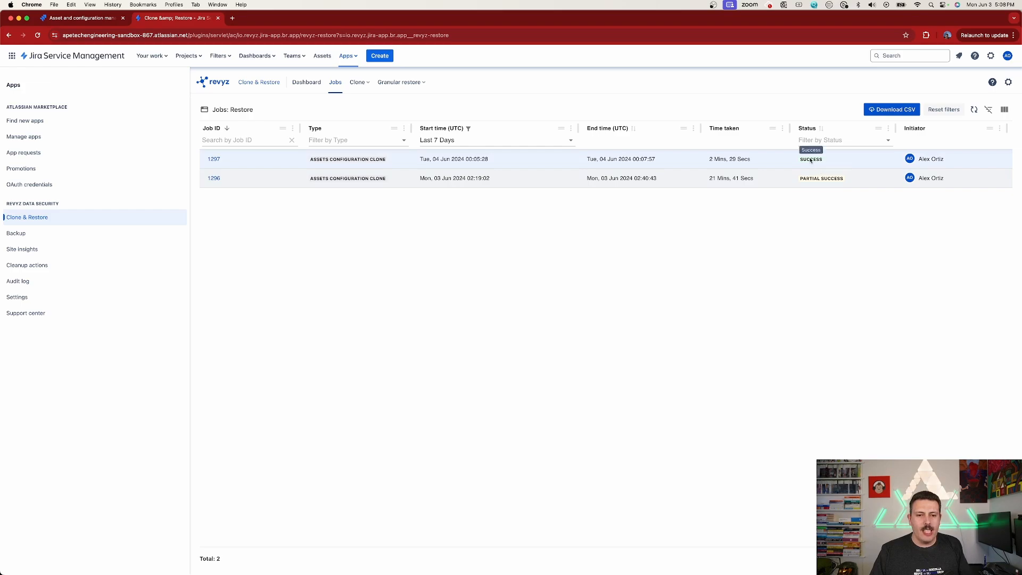
# On the production site, refresh the Assets page and open the Demo Revyz Sandbox schema to examine its object type tree.
pyautogui.click(80, 19)
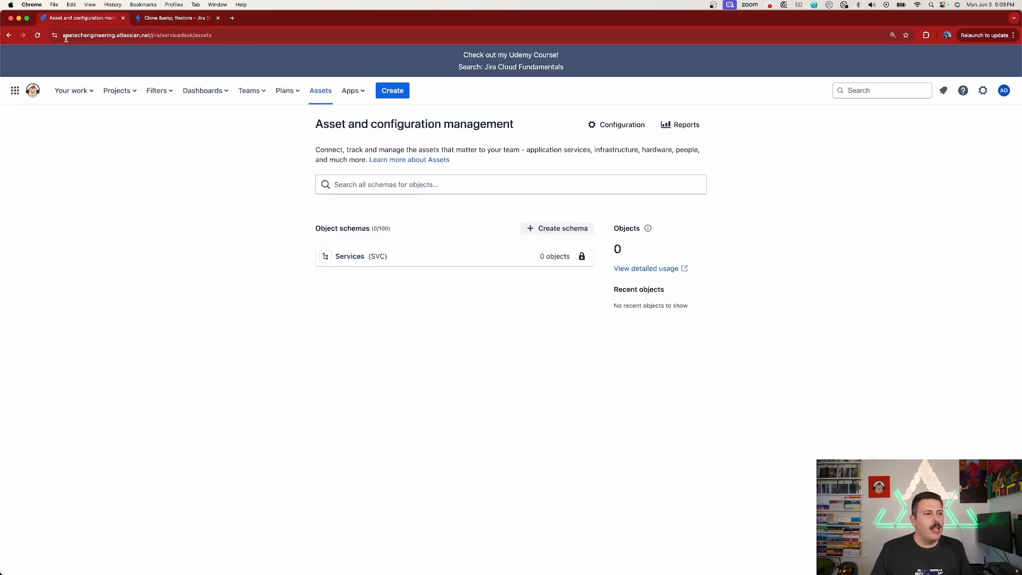
pyautogui.click(37, 36)
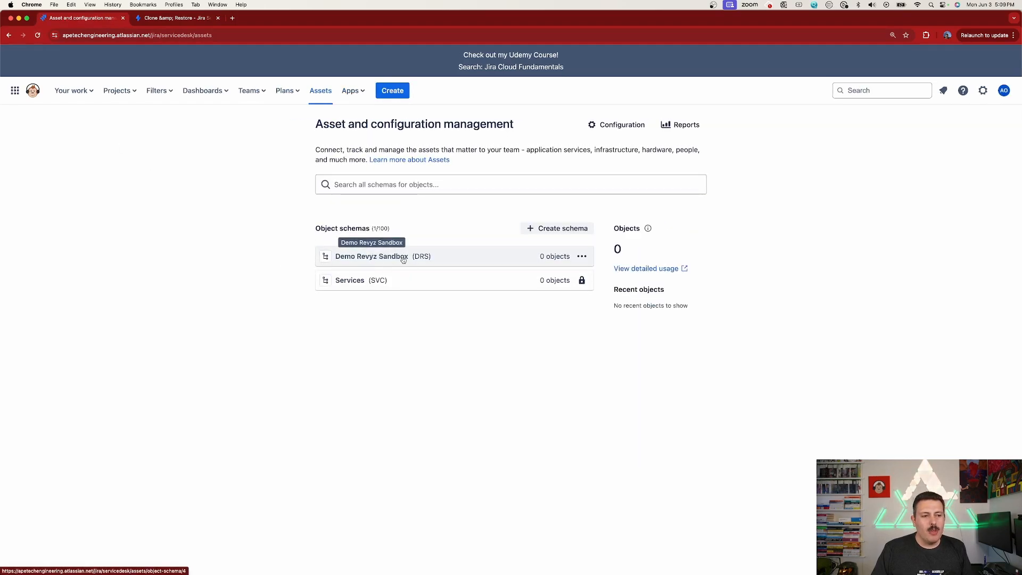
pyautogui.click(489, 262)
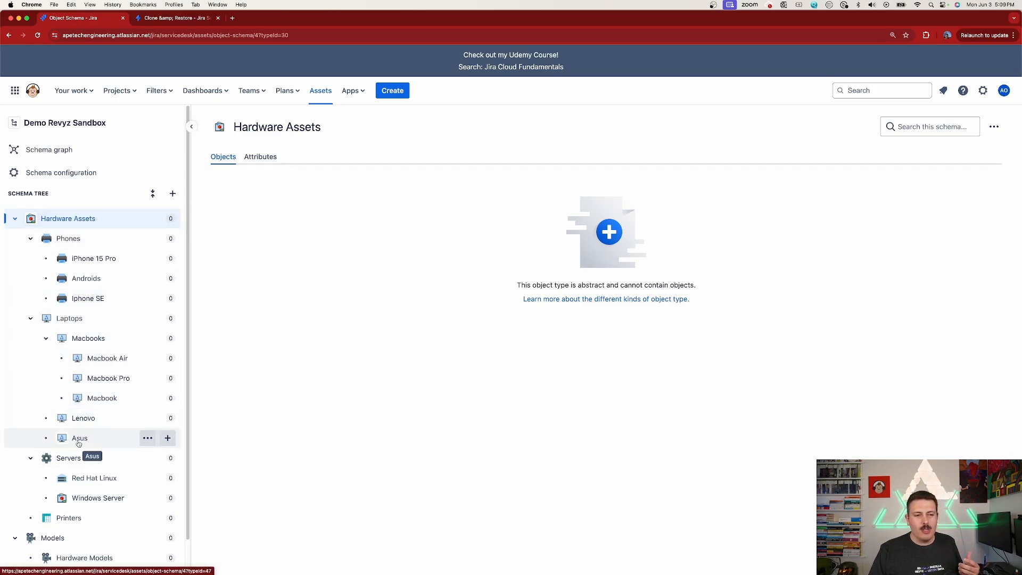
pyautogui.scroll(-1, 79, 444)
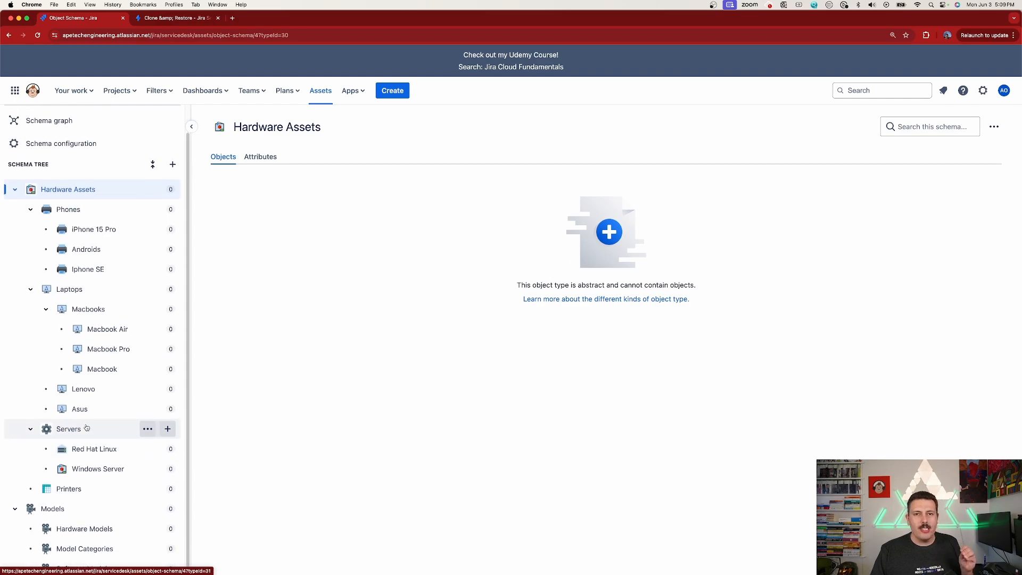
pyautogui.scroll(1, 86, 428)
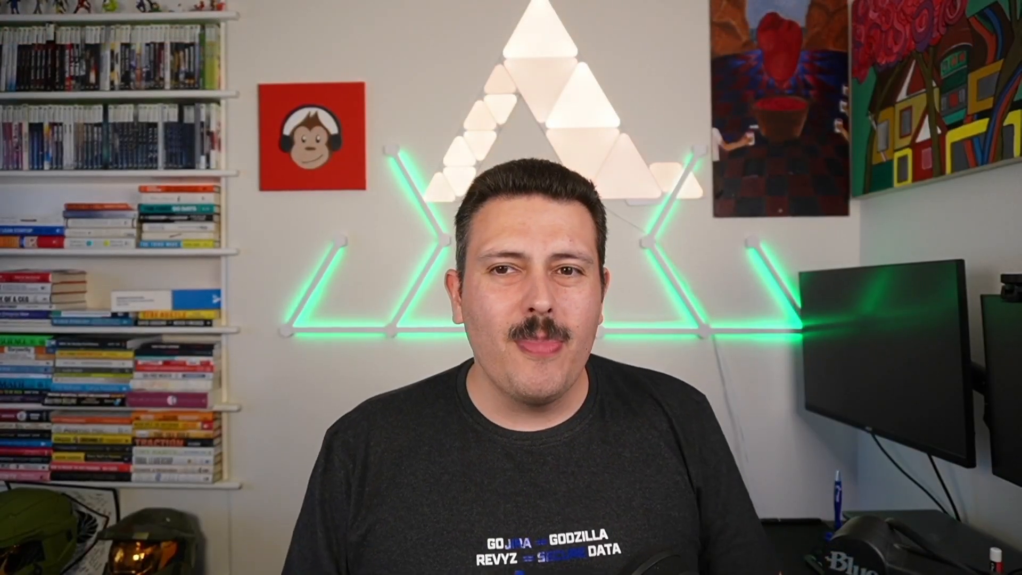